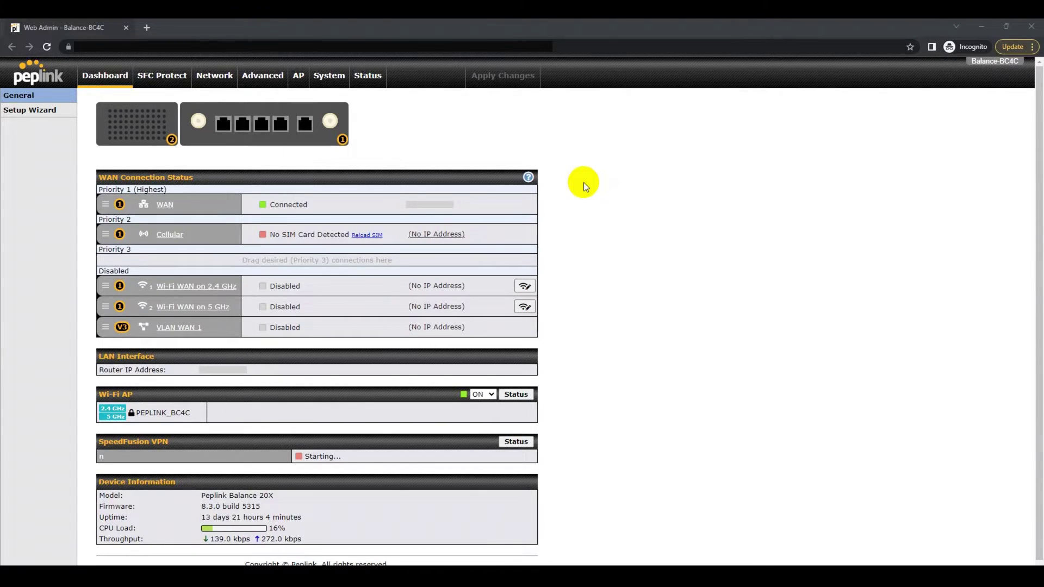
Go to Advanced and open the Remote User Access settings page.
left_click(220, 80)
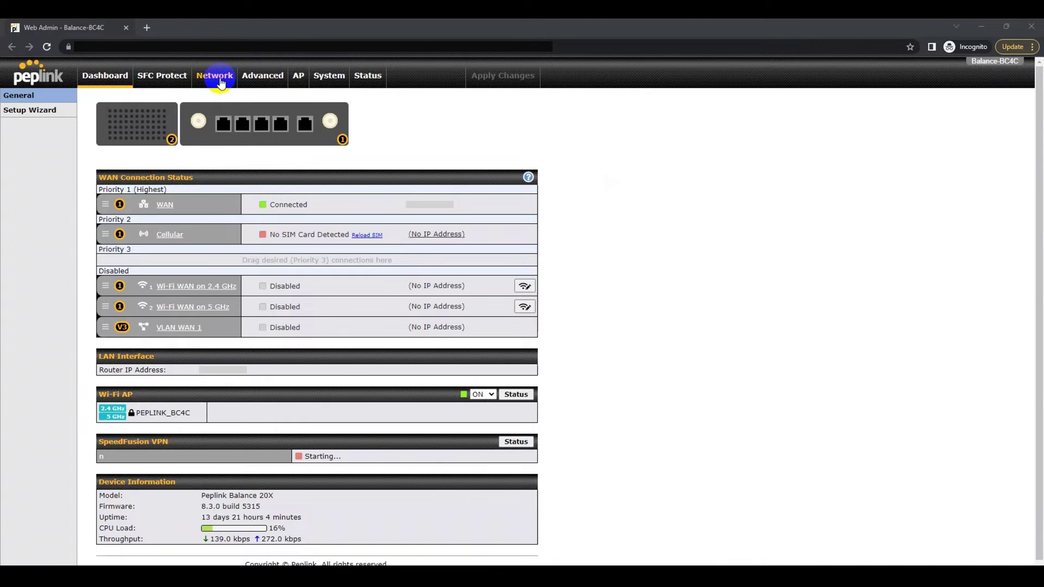
left_click(261, 79)
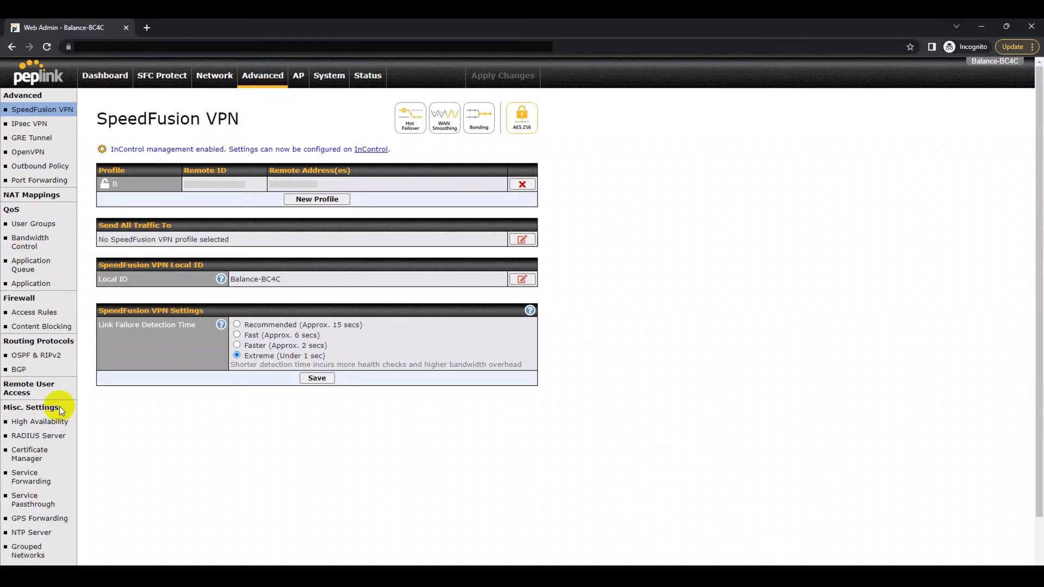
left_click(28, 388)
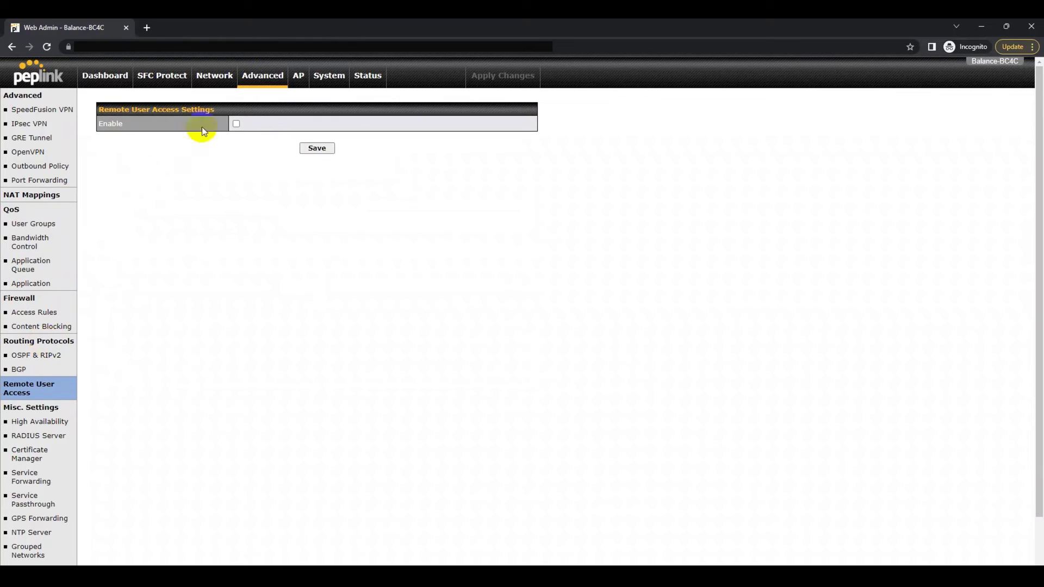
Enable Remote User Access with L2TP with IPsec and enter the preshared key.
left_click(236, 124)
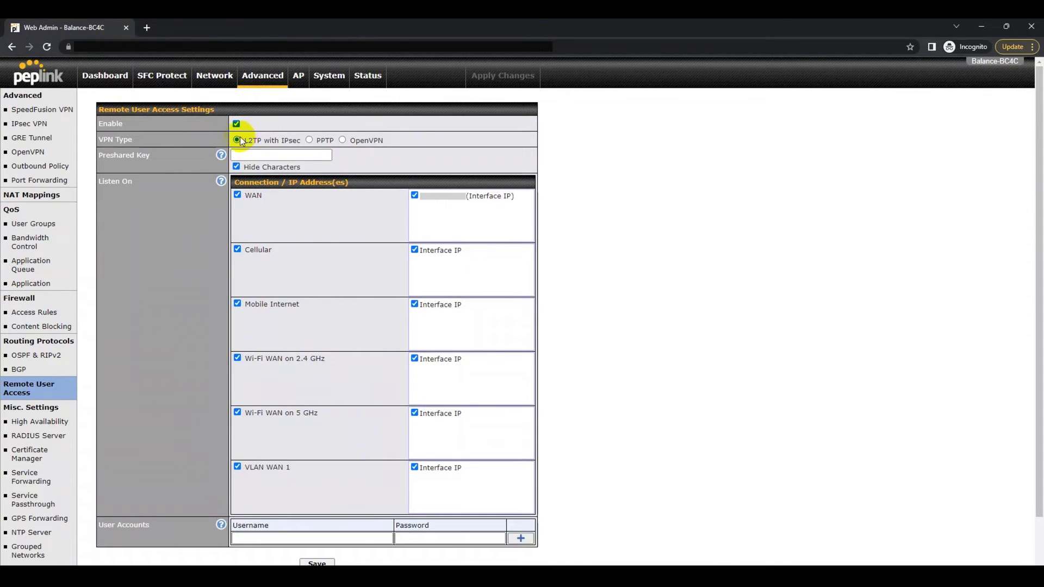
left_click(237, 140)
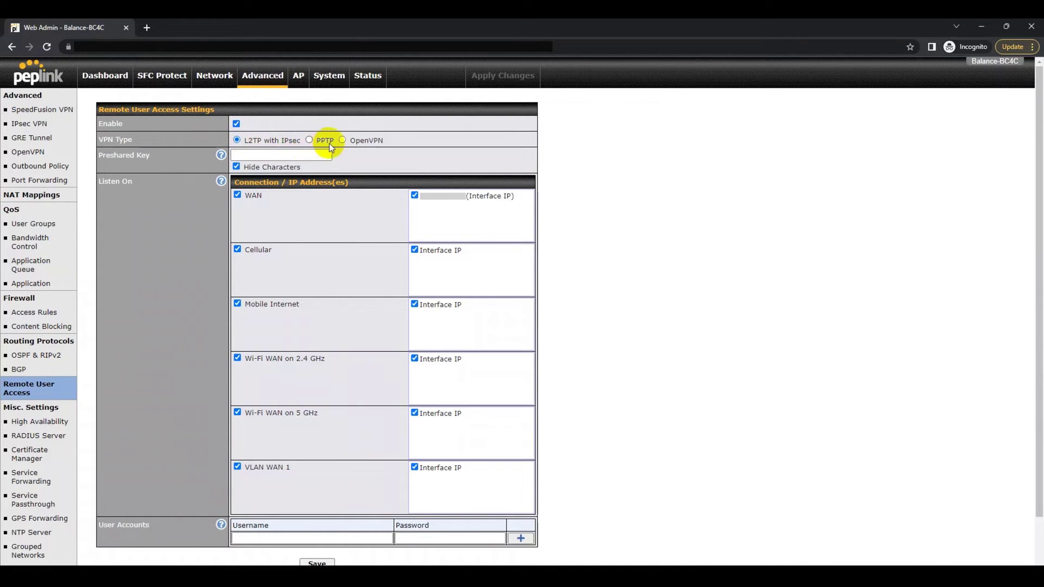
left_click(271, 156)
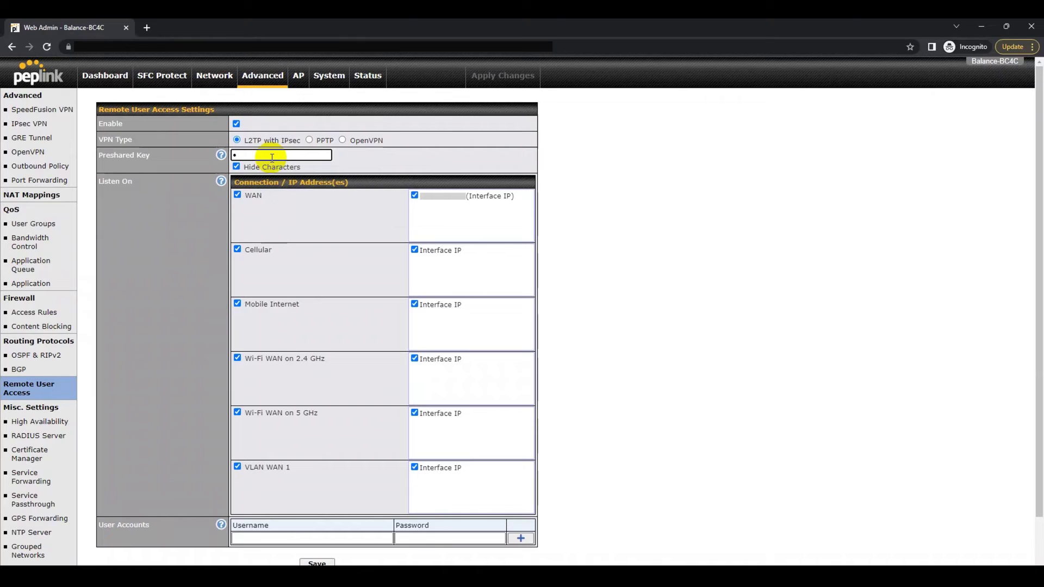
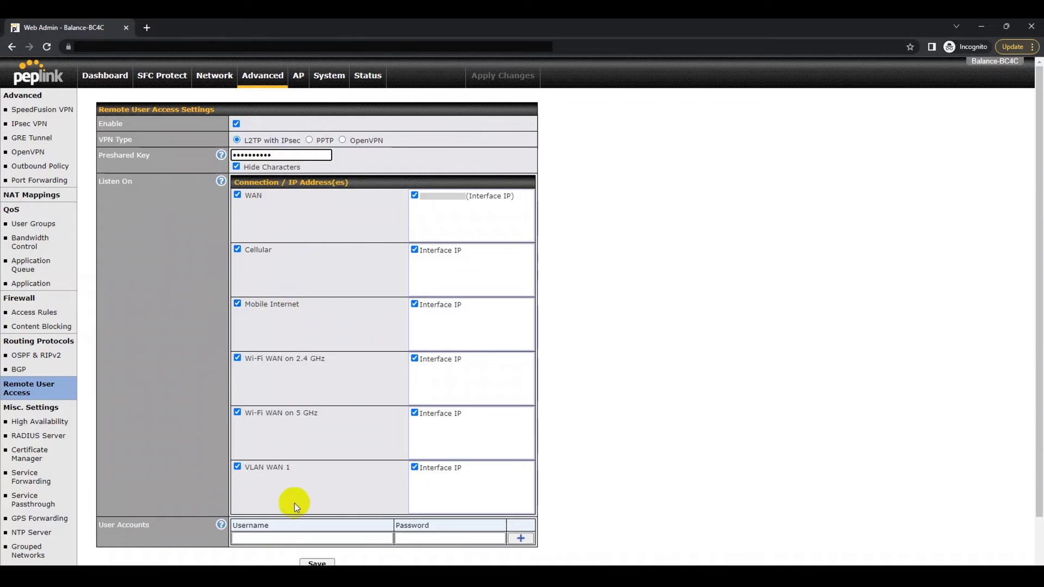
Add a user account named peplinktest under User Accounts.
left_click(287, 538)
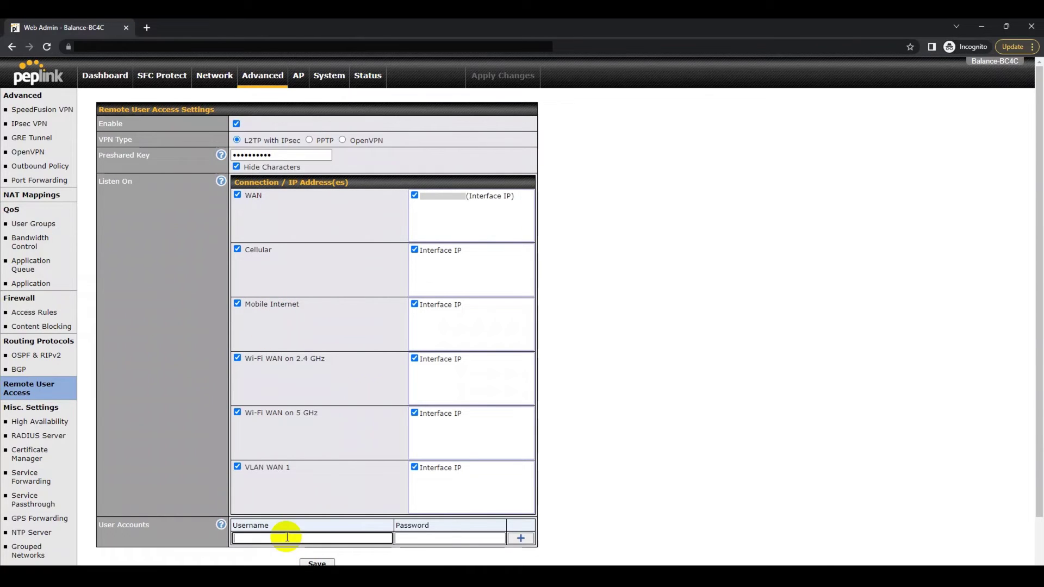
type("peplinktest")
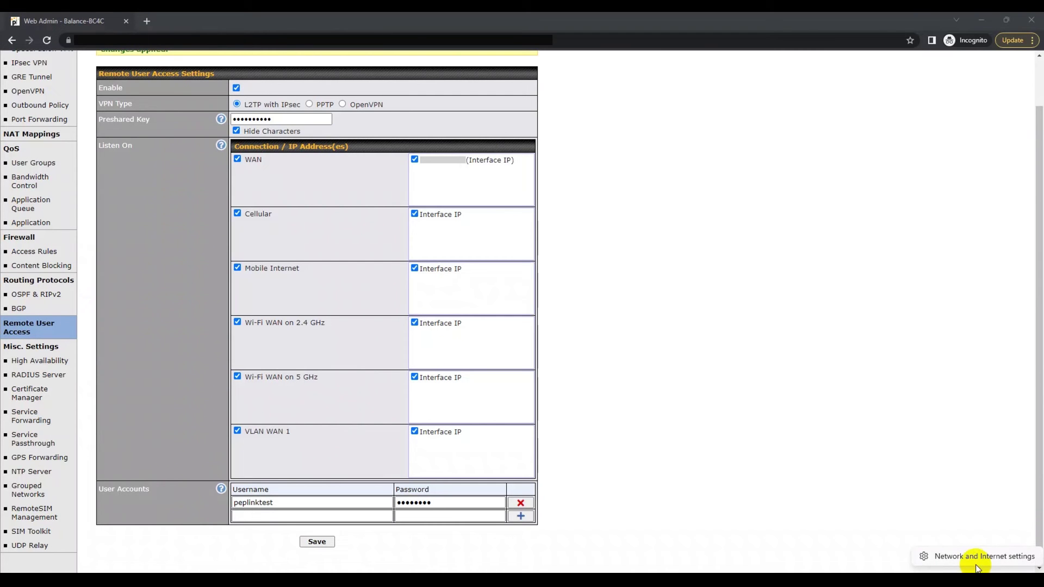
Open the Add a VPN connection form from the VPN settings page.
left_click(977, 559)
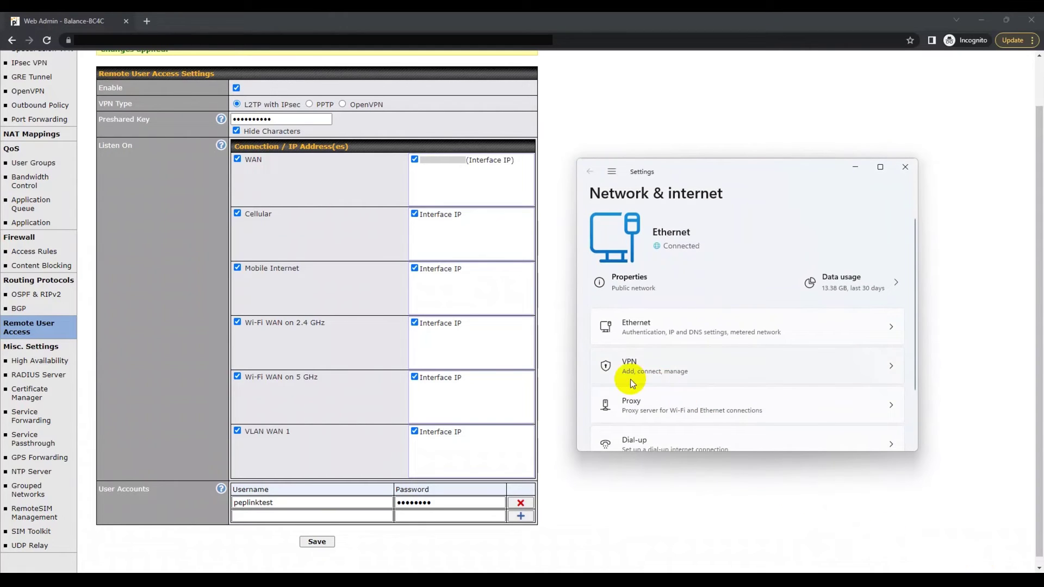
left_click(652, 368)
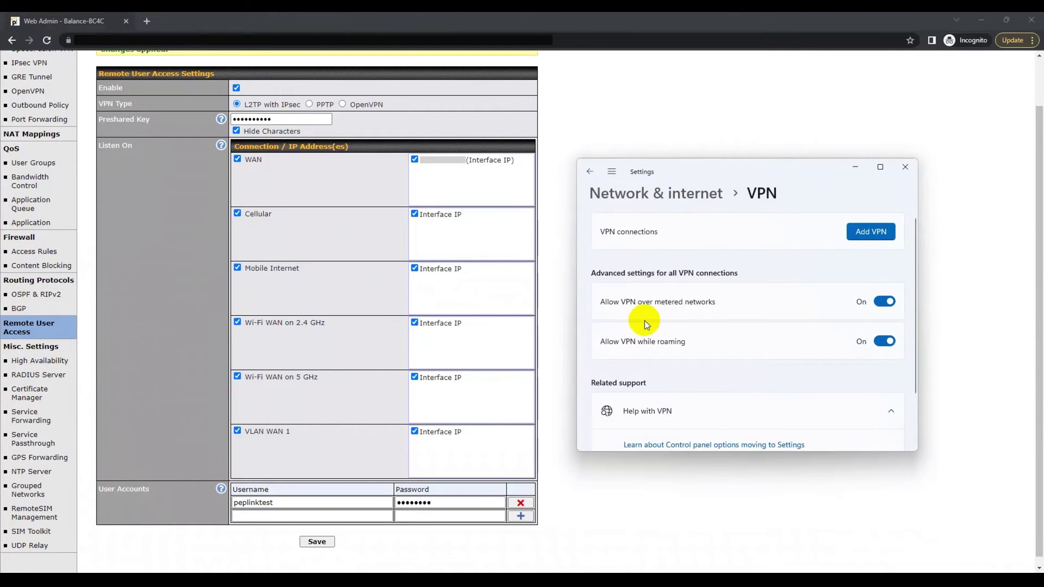
left_click(871, 238)
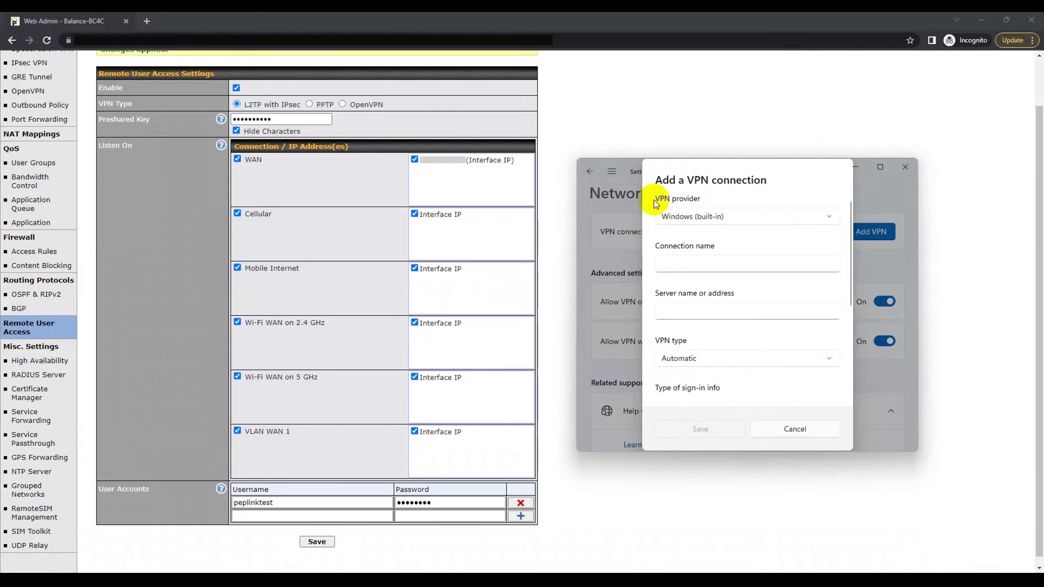
left_click(708, 203)
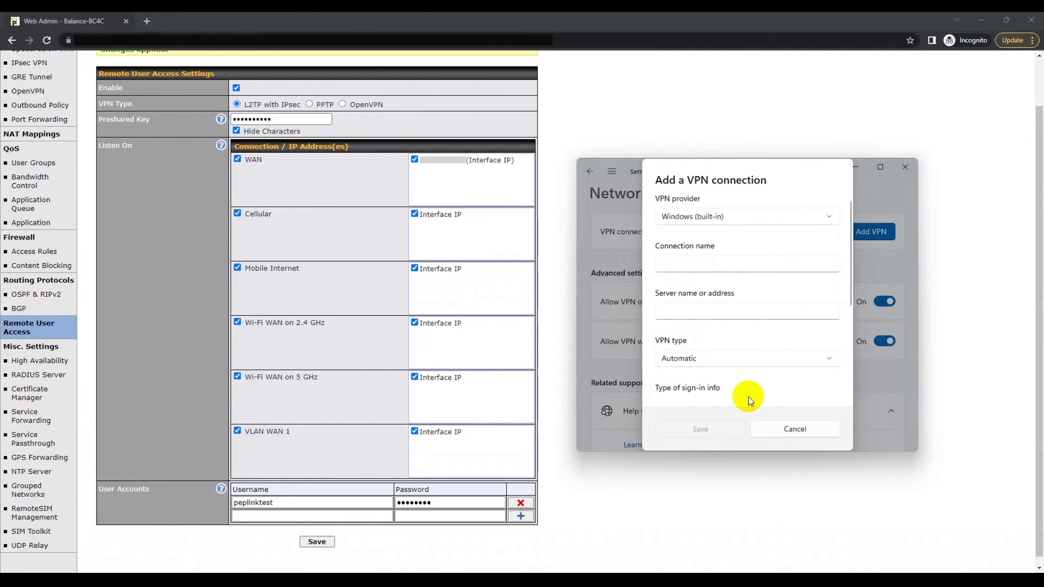
scroll(748, 394, "down", 3)
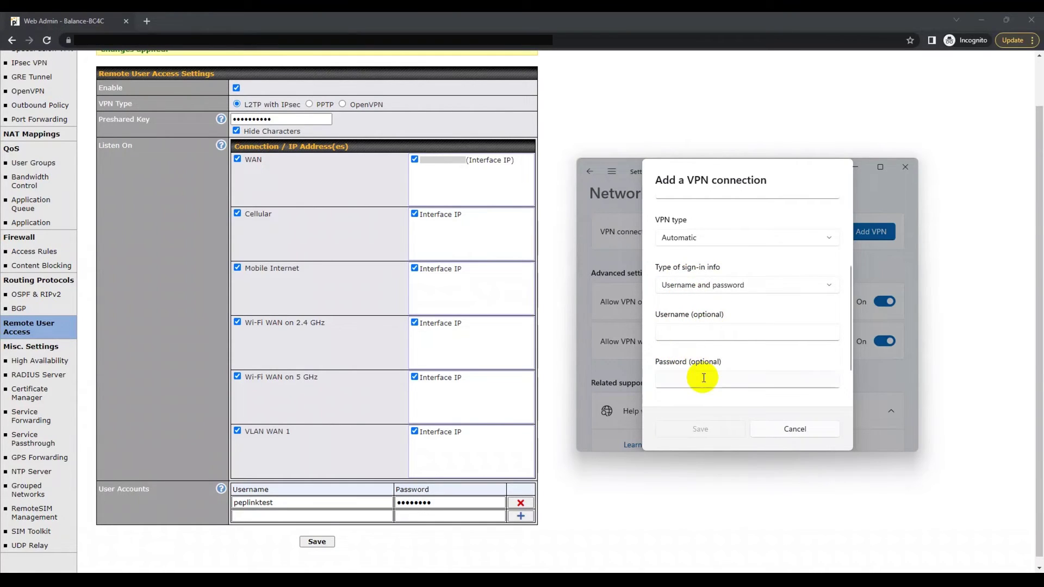
scroll(708, 392, "up", 1)
scroll(708, 392, "up", 3)
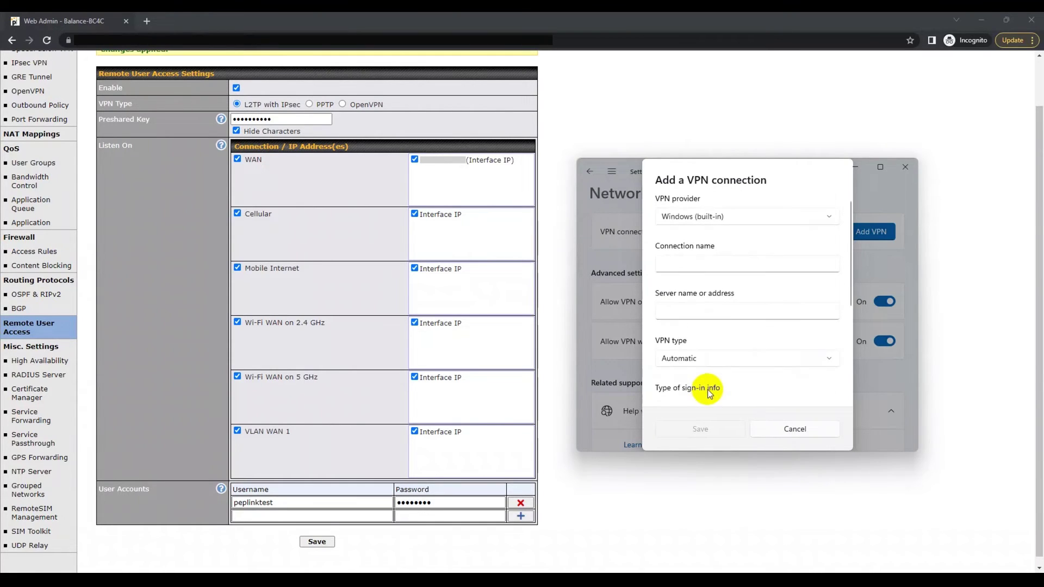
left_click(696, 265)
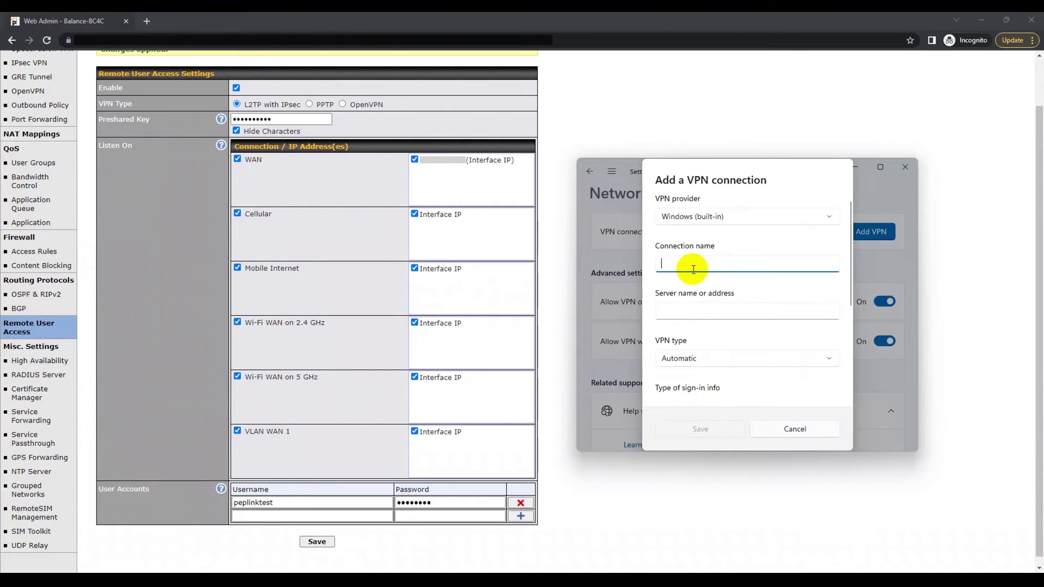
Set provider Windows (built-in), name the connection Peplinktest, and paste the router's server address.
left_click(700, 216)
left_click(702, 217)
left_click(698, 260)
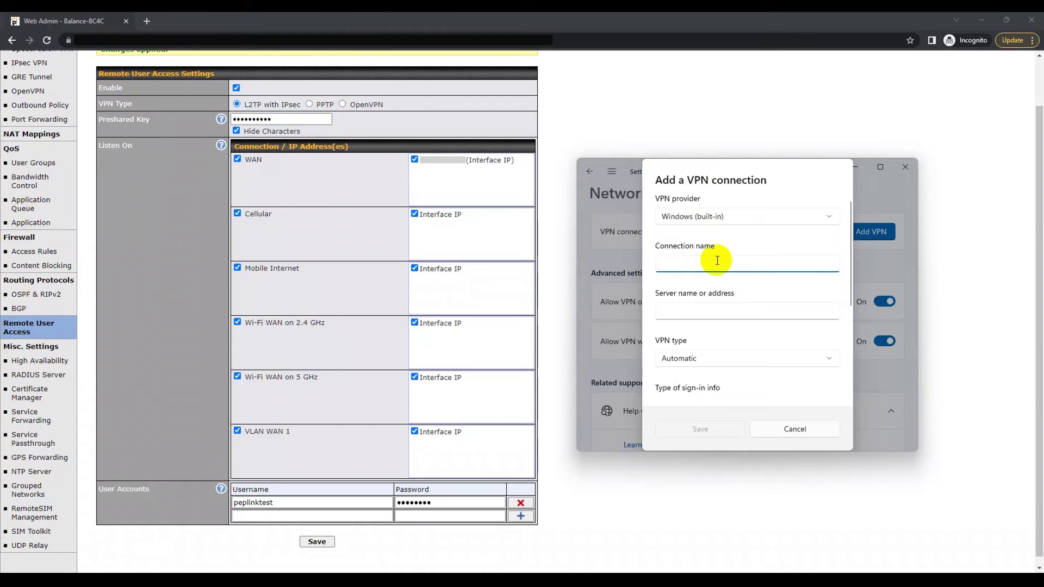
type("Peplinktest")
left_click(695, 311)
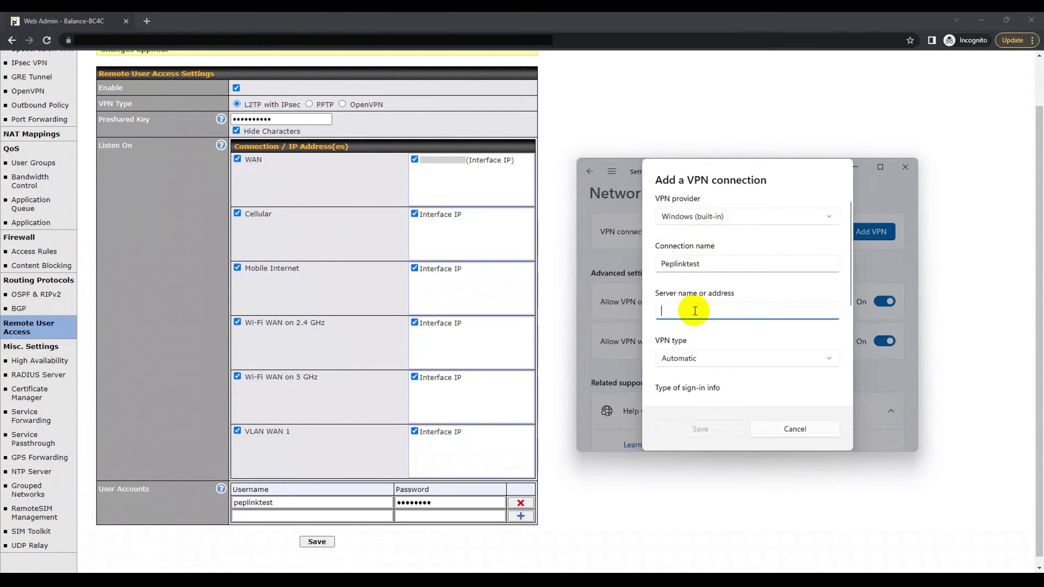
key("ctrl+v")
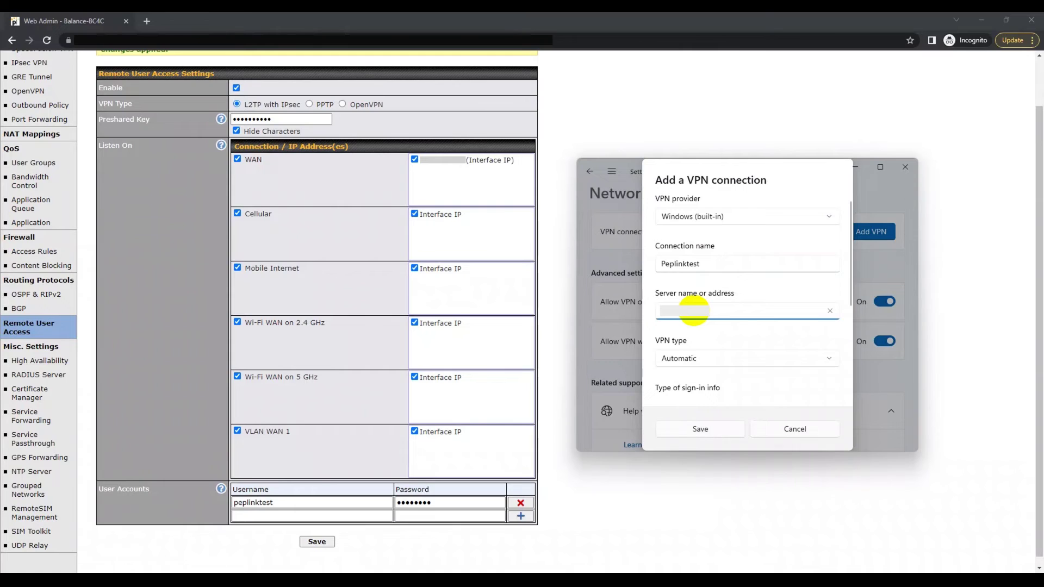
Choose L2TP/IPsec with pre-shared key as the VPN type and enter the key.
scroll(694, 311, "down", 1)
left_click(693, 300)
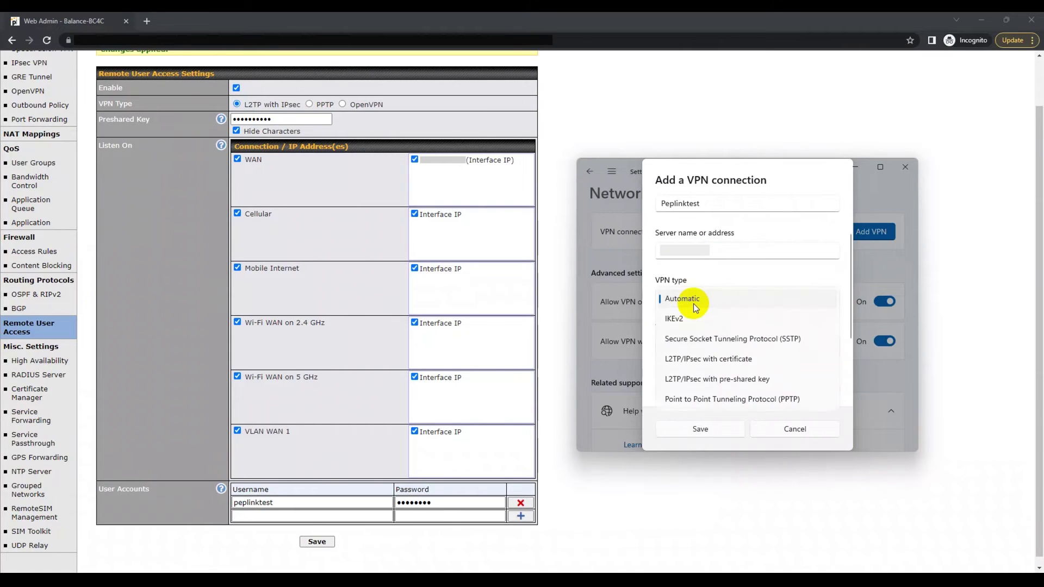
left_click(702, 381)
left_click(698, 348)
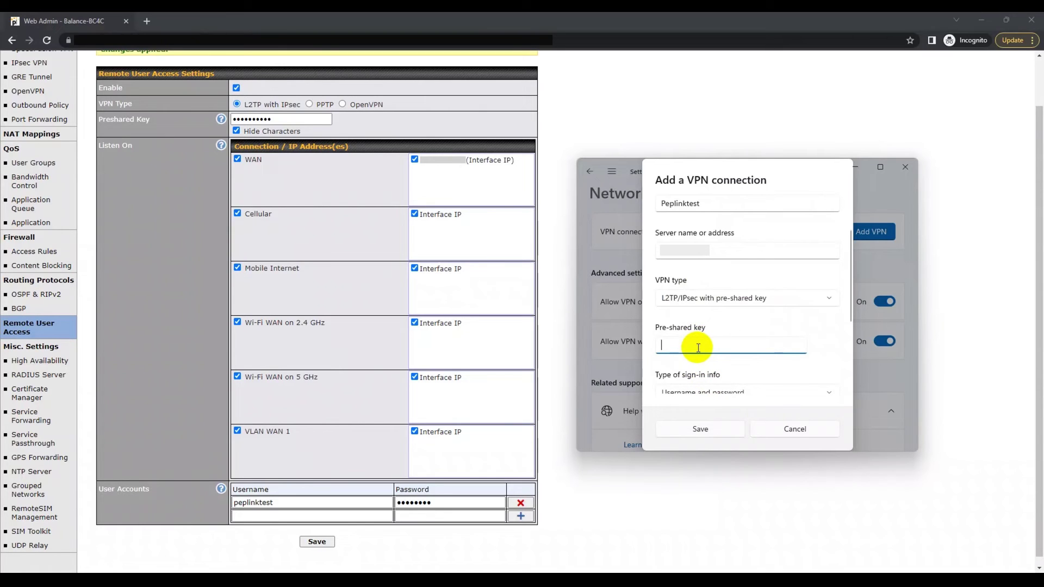
type("••••••••••")
scroll(698, 348, "down", 3)
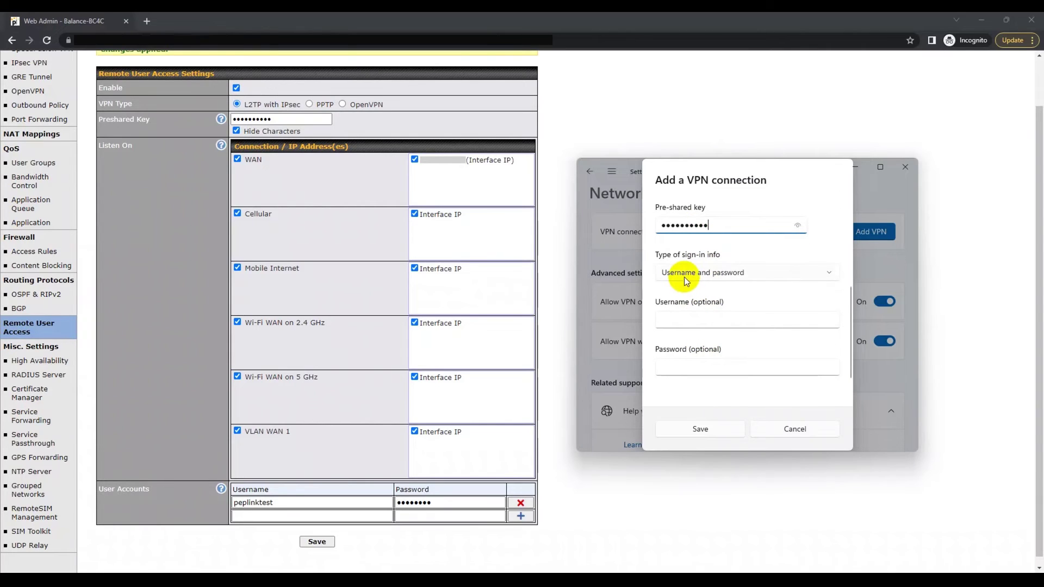
Enter user name peplinktest and the account password, then save the Peplinktest VPN.
left_click(679, 318)
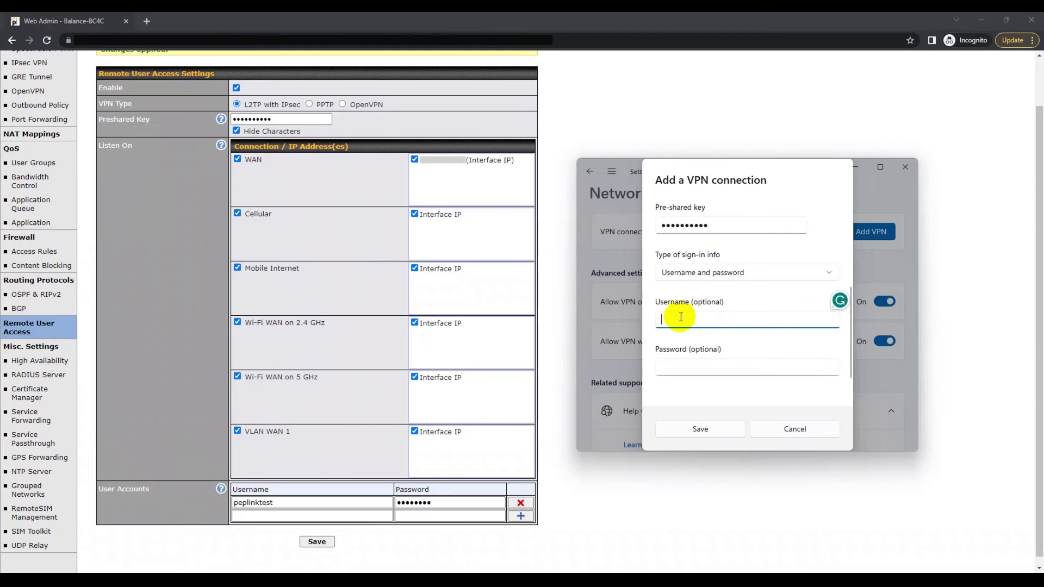
type("peplinktest")
left_click(686, 365)
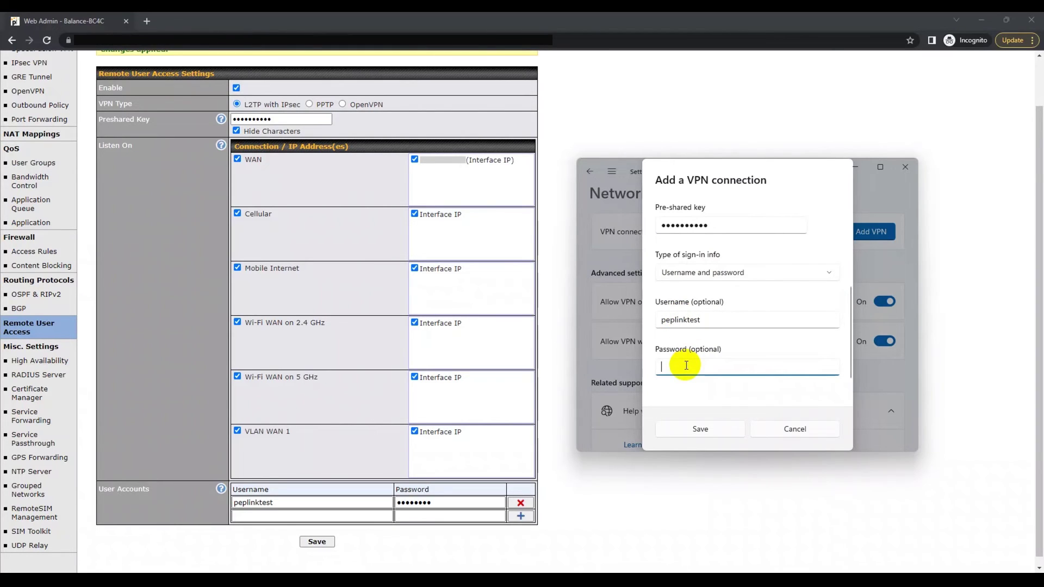
type("••••••••")
left_click(685, 431)
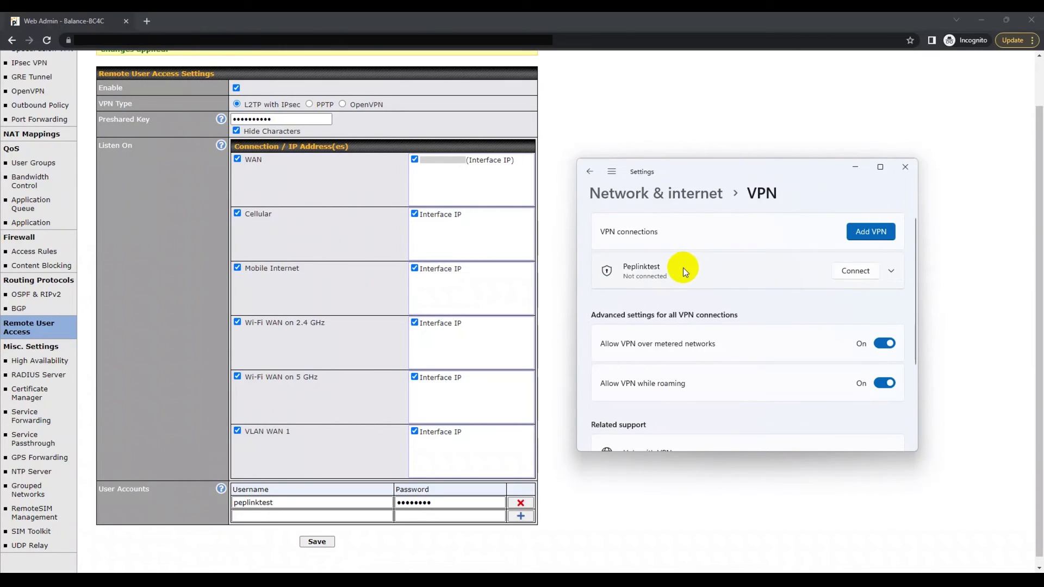
Open the Network Connections window via Advanced network settings and More network adapter options.
left_click(890, 271)
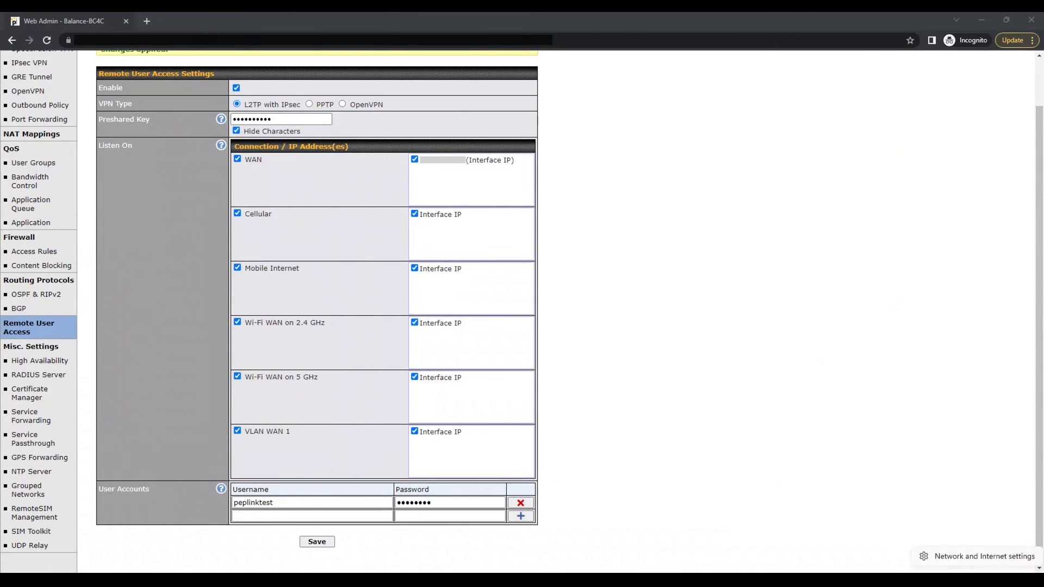
left_click(980, 556)
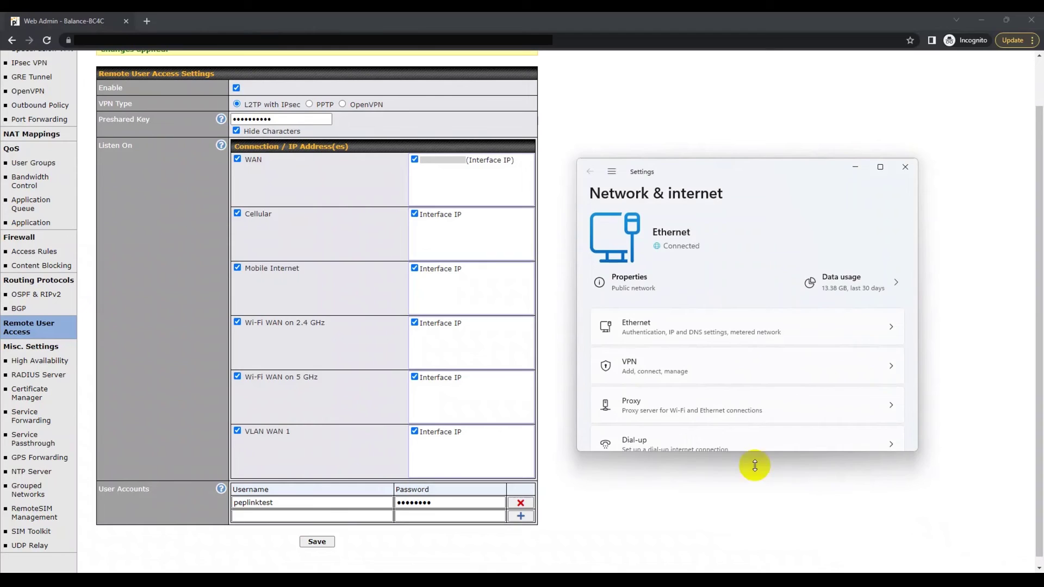
scroll(696, 405, "down", 2)
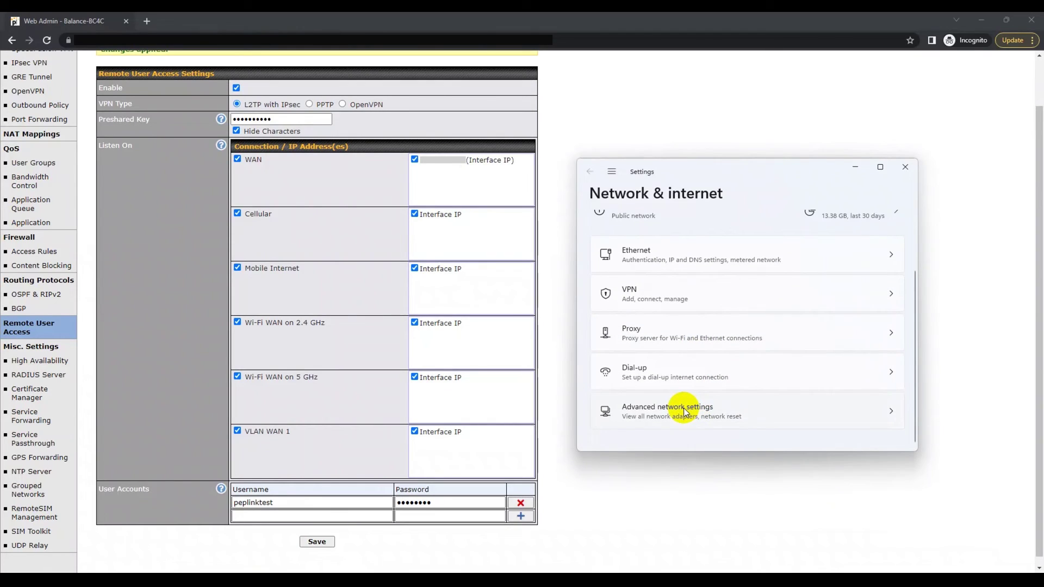
left_click(683, 412)
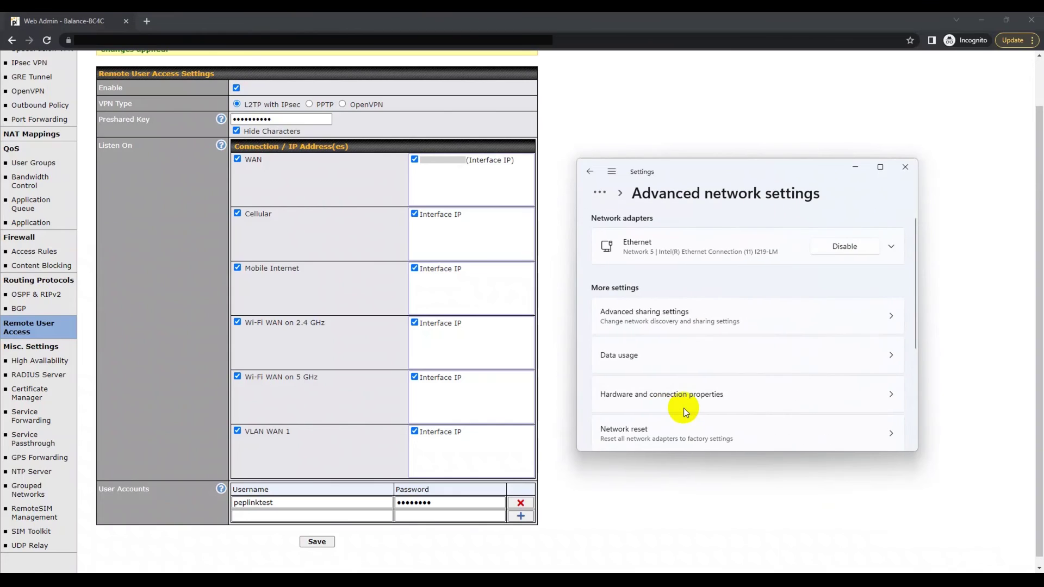
scroll(684, 411, "down", 5)
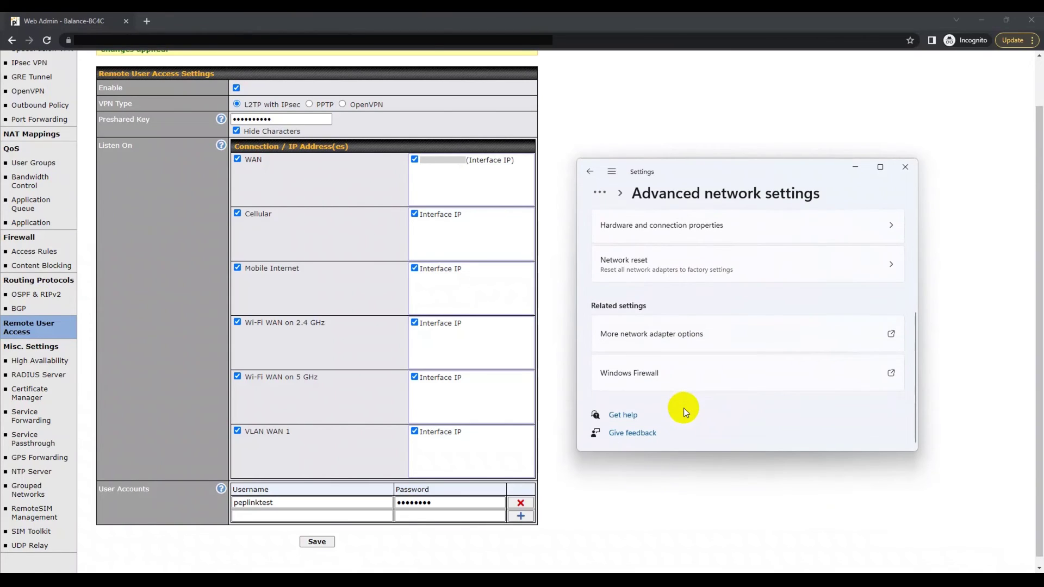
left_click(639, 339)
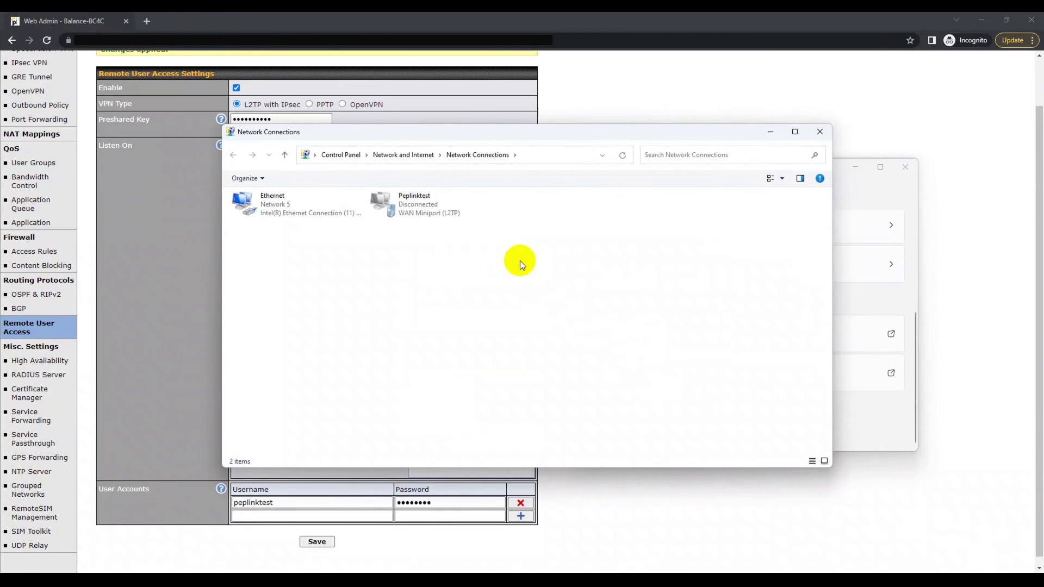
In Peplinktest's Security properties, allow only MS-CHAP v2 and confirm the L2TP pre-shared key settings.
right_click(404, 207)
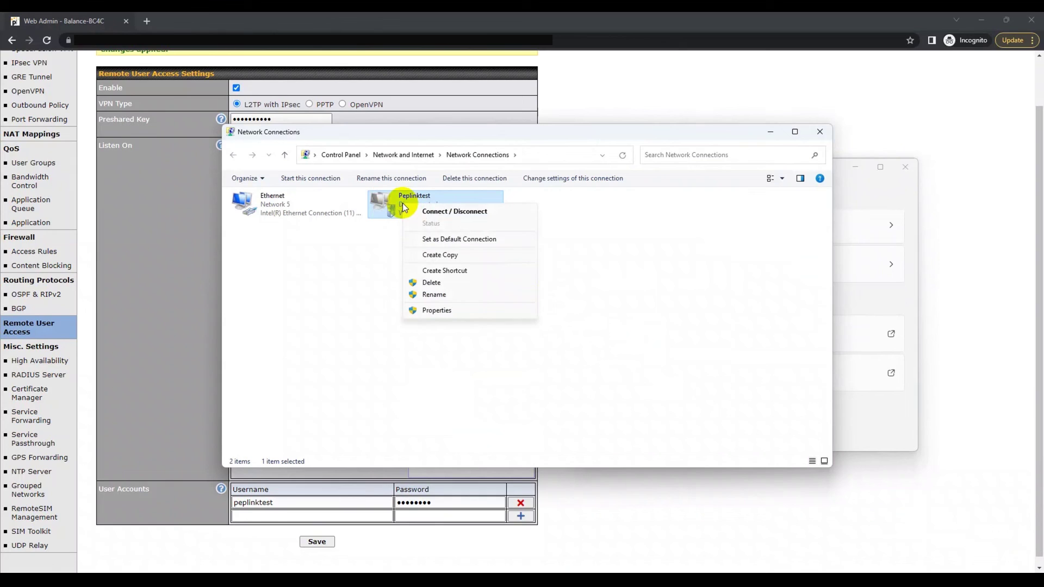
left_click(462, 307)
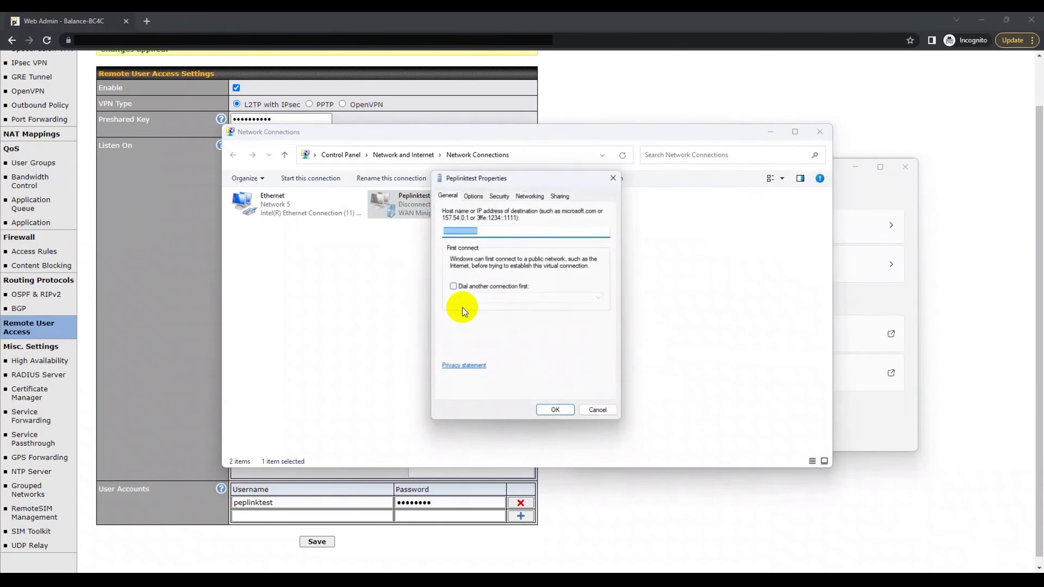
left_click(504, 195)
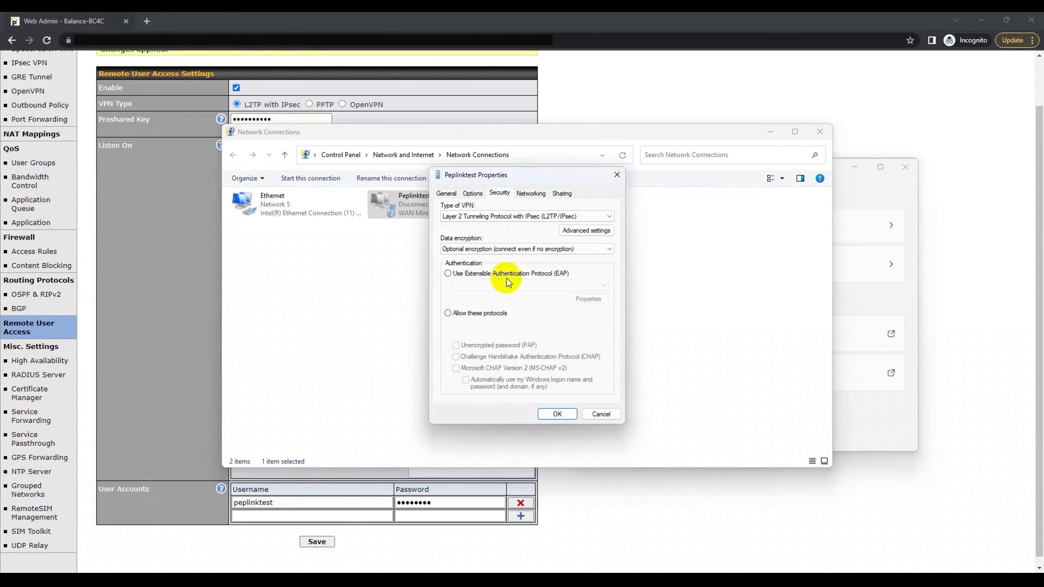
left_click(448, 314)
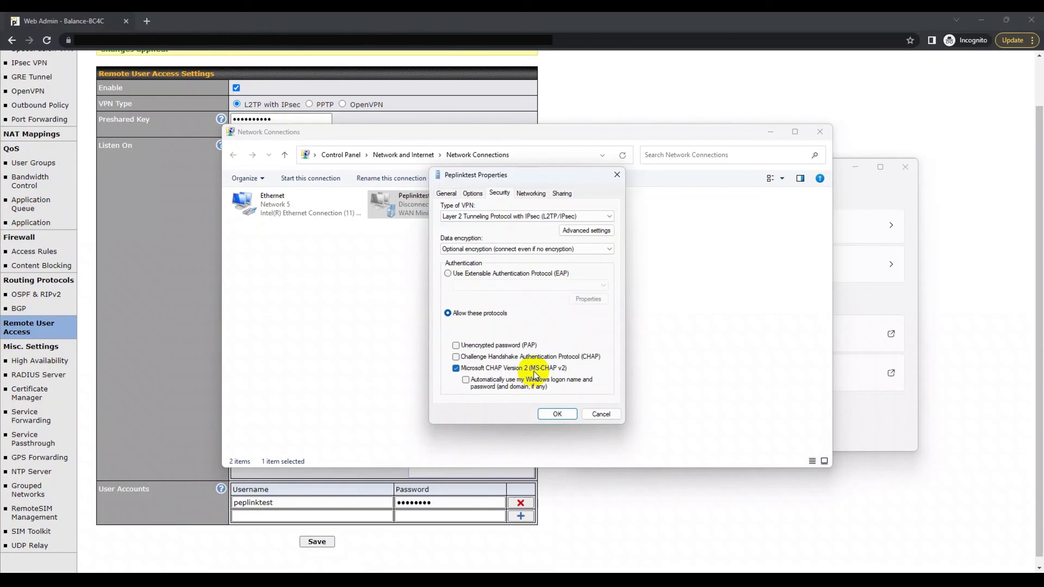
left_click(585, 230)
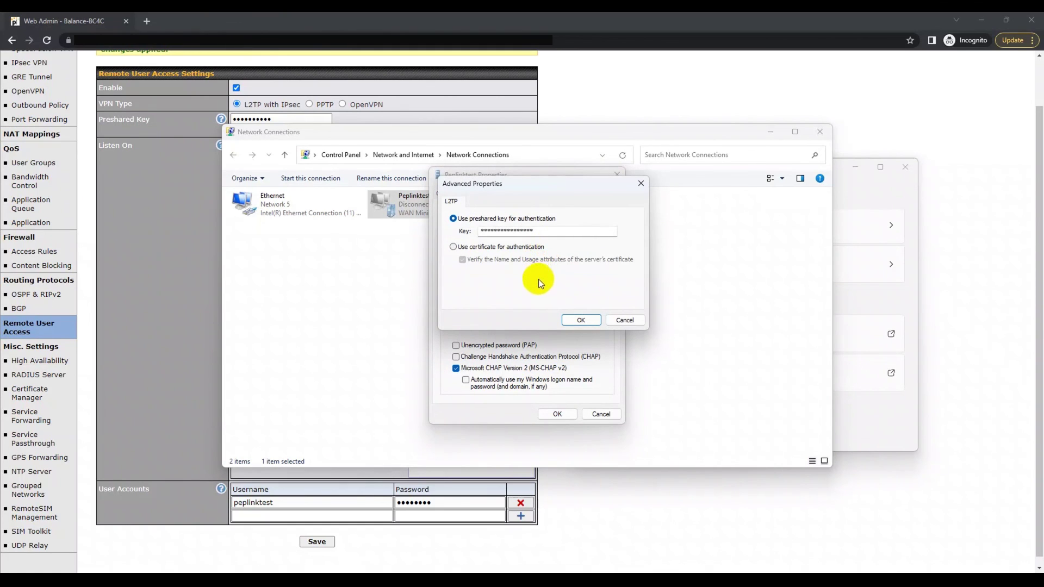
left_click(579, 321)
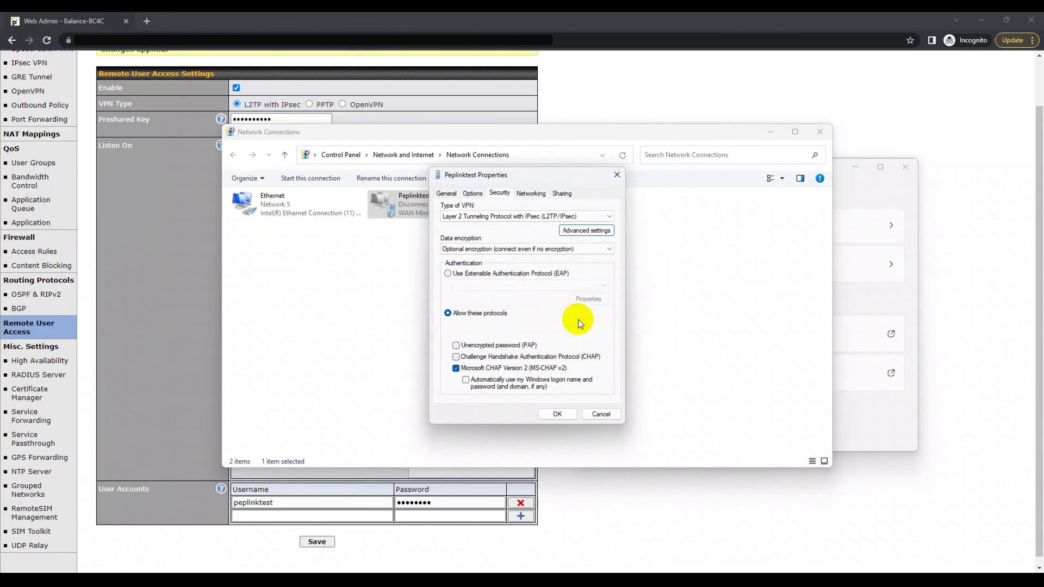
Save the Peplinktest security properties and connect the peplinktest VPN from the VPN page.
left_click(562, 419)
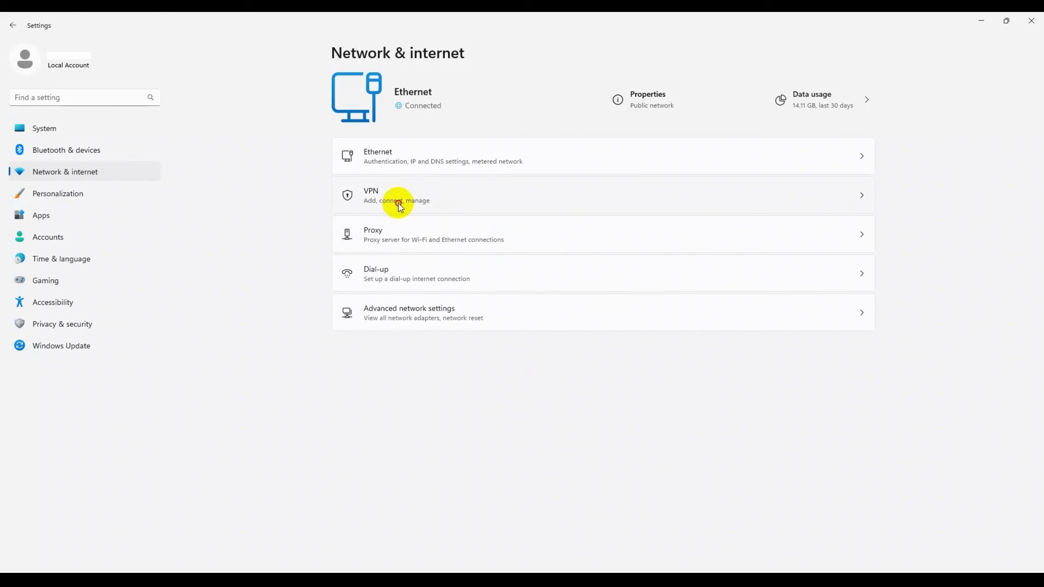
left_click(398, 203)
left_click(810, 129)
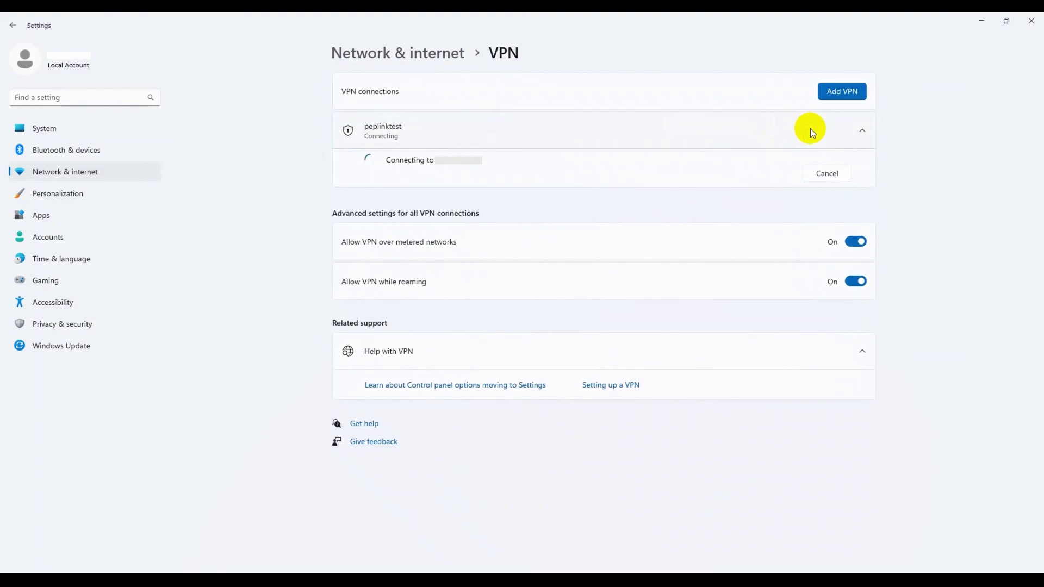